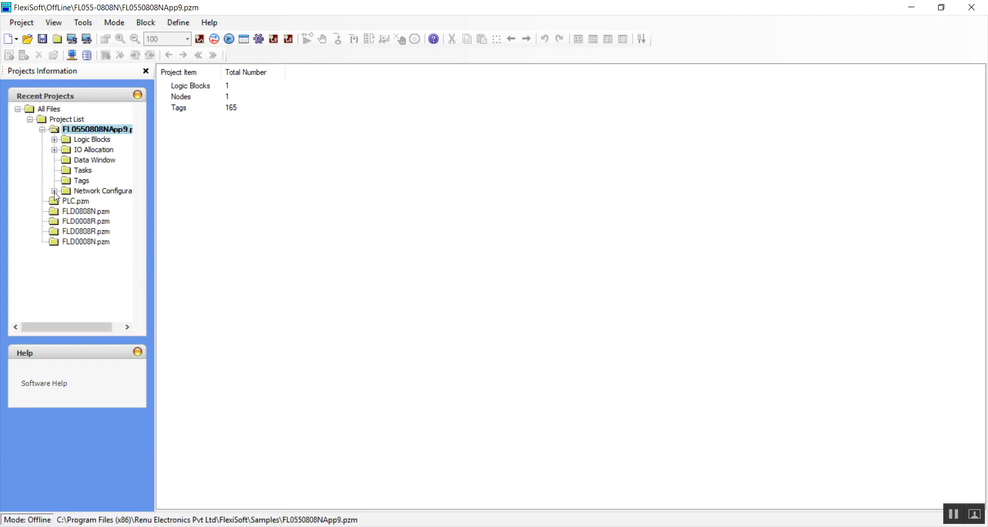
Add a node to Com1 in the network configuration using the FlexiLogics Slave Driver protocol
click(55, 192)
click(95, 211)
right_click(97, 210)
click(117, 216)
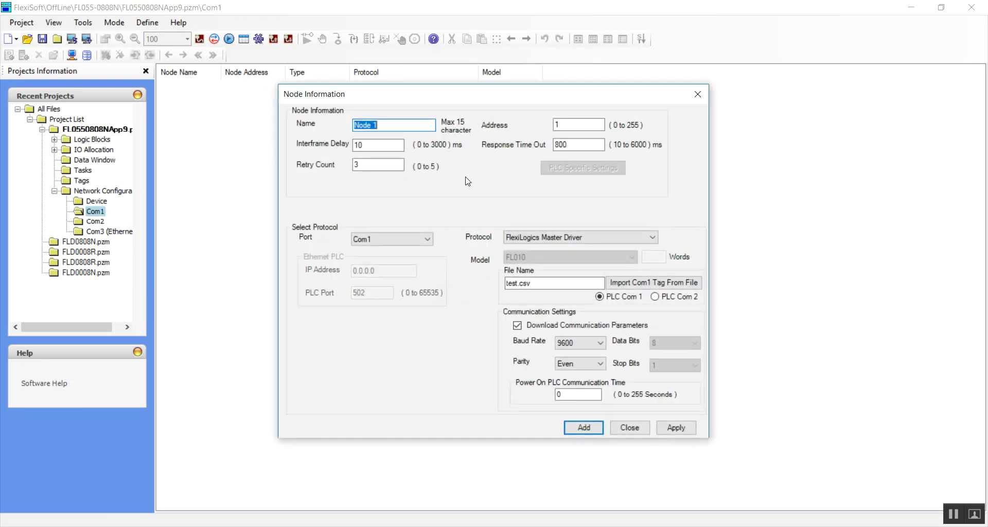
click(561, 238)
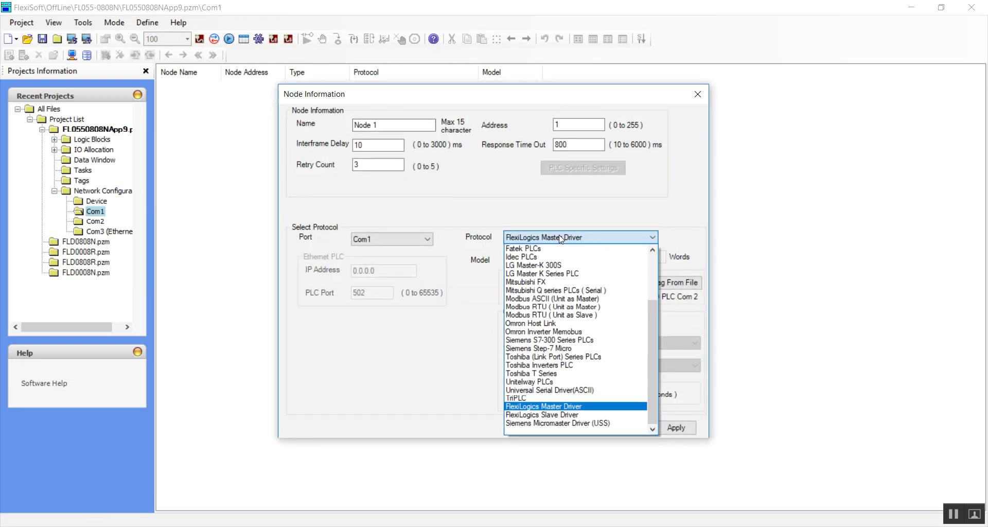
click(567, 417)
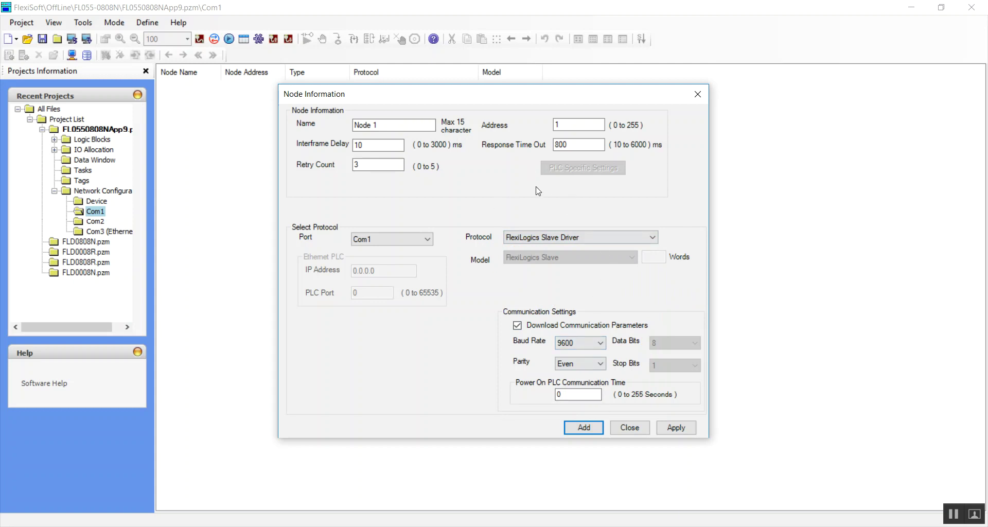
click(590, 431)
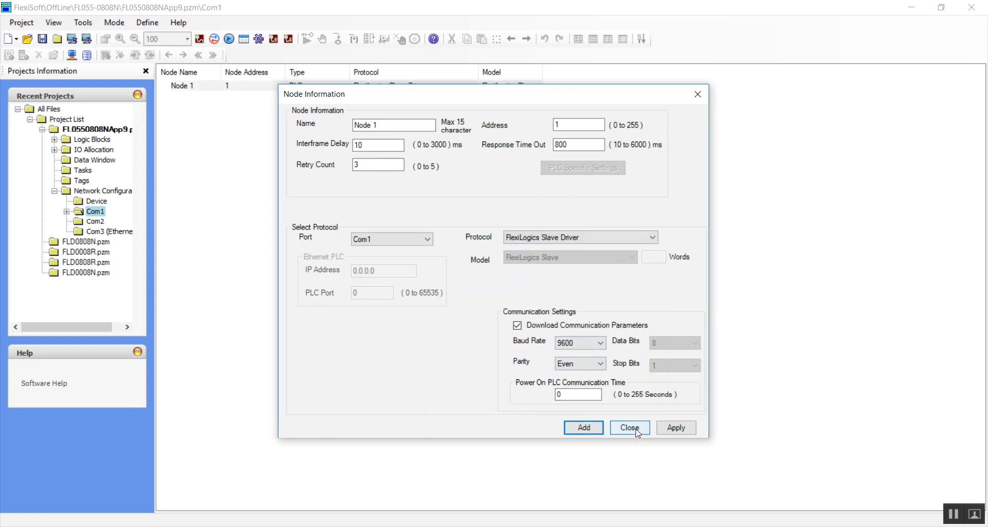
click(636, 430)
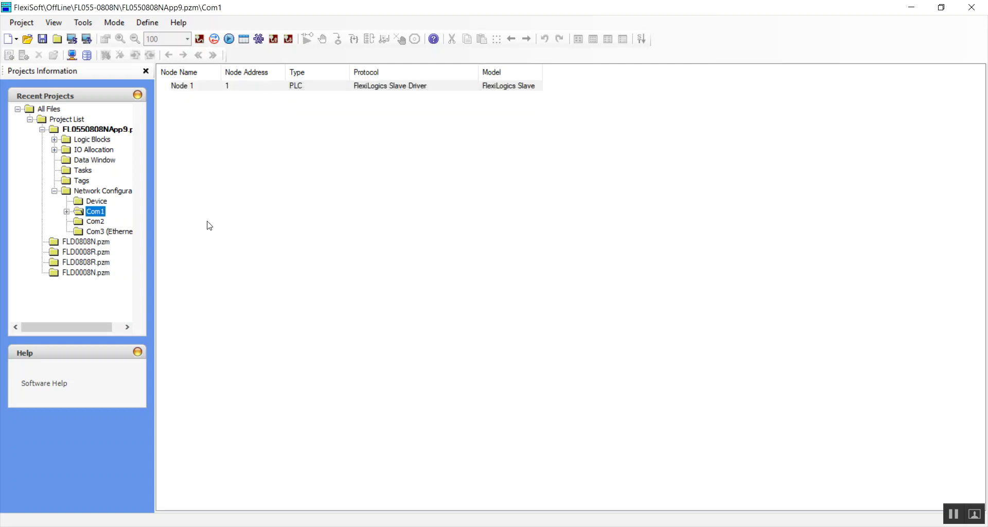
In Block1 of the Main logic blocks, insert a contact in the first rung named Start, declared as a global BOOL variable
click(55, 139)
click(67, 160)
double_click(107, 170)
click(260, 86)
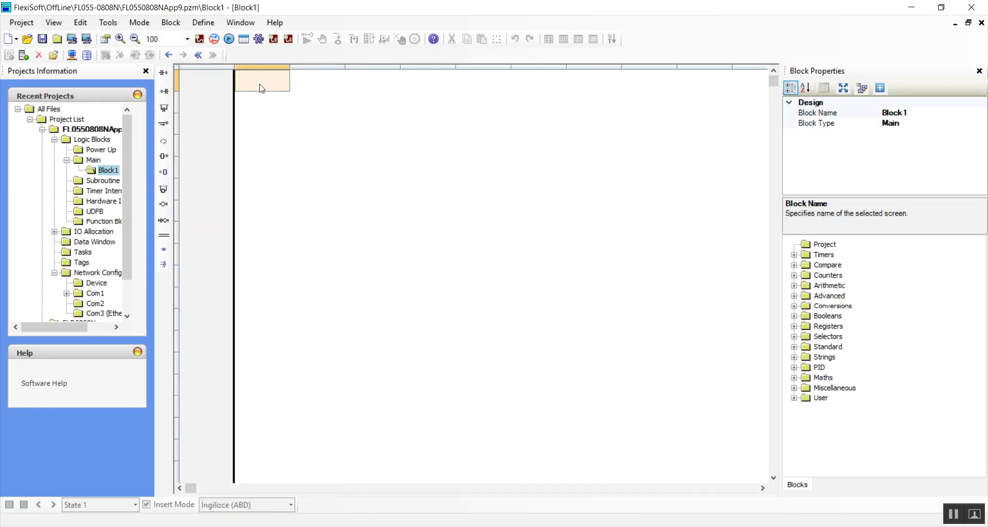
double_click(267, 85)
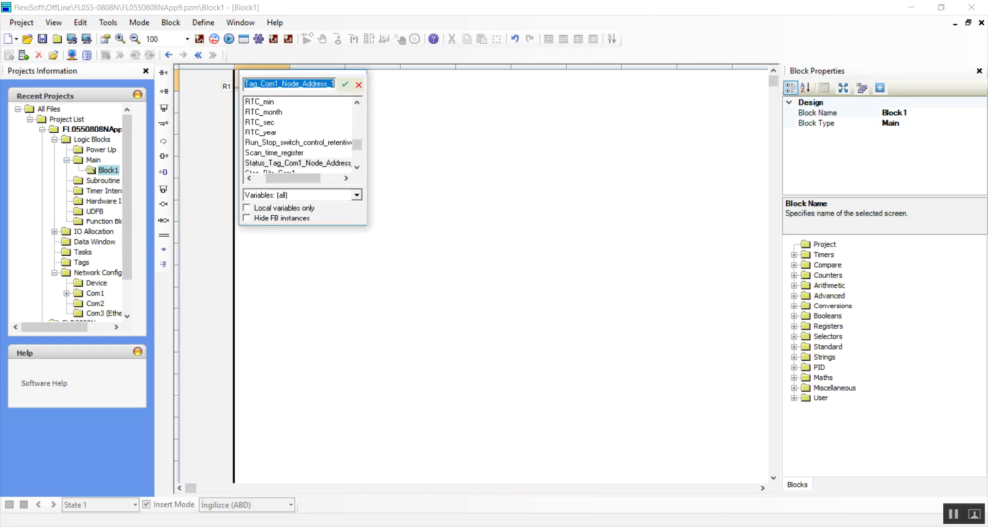
text(Start)
key(Return)
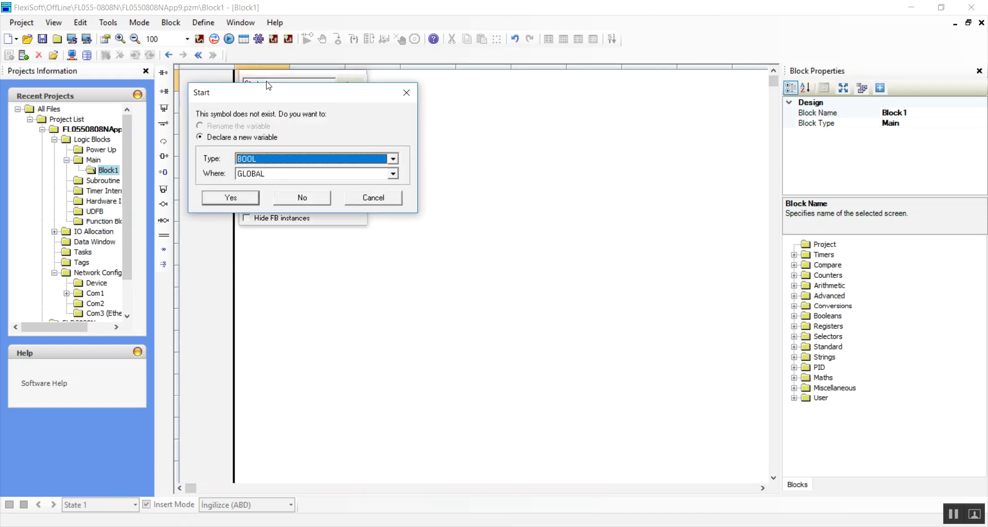
key(Return)
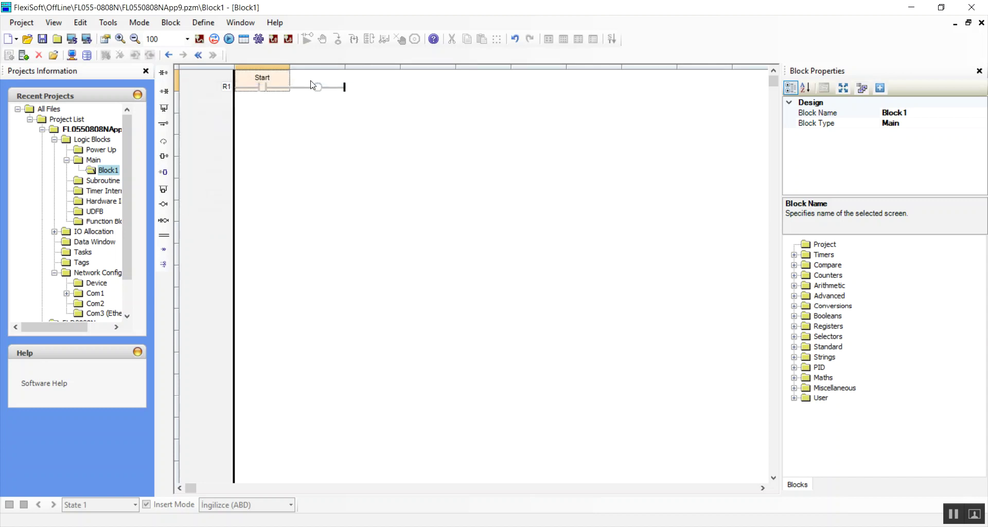
Widen the ladder columns and assign OutputCoil_0000 to the coil of the first rung
drag(346, 67, 385, 69)
double_click(419, 86)
text(OutputCoil_0000)
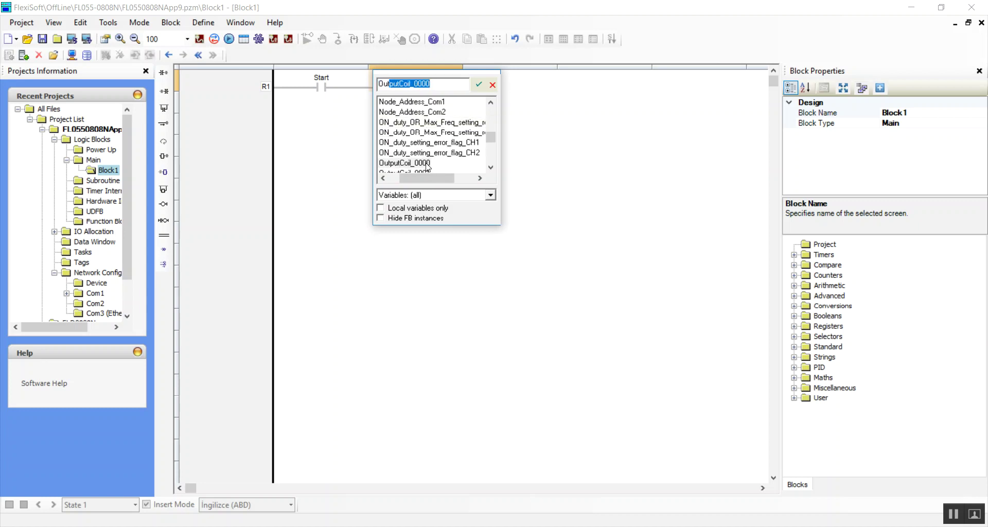
key(Return)
Insert the standard copy (1 gain) block on a new rung below the Start rung
click(294, 109)
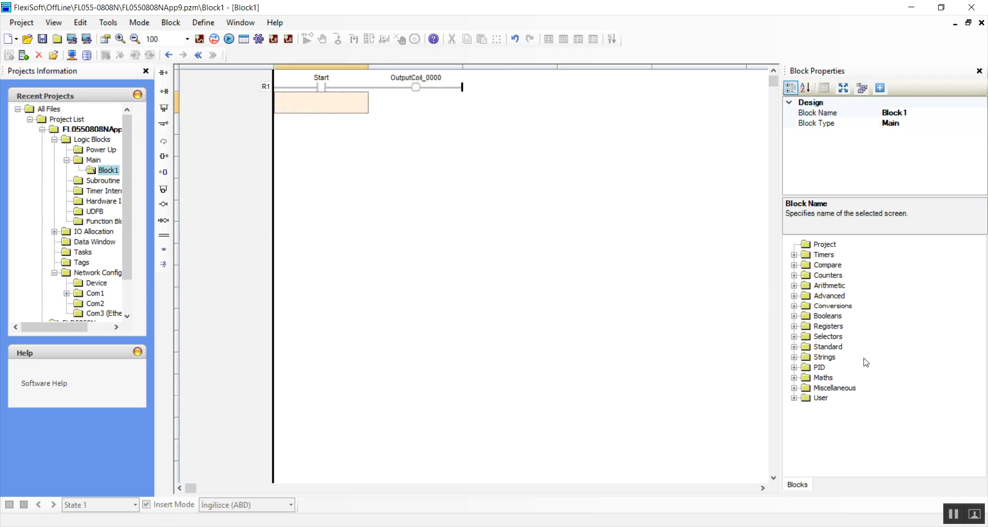
click(794, 347)
click(831, 358)
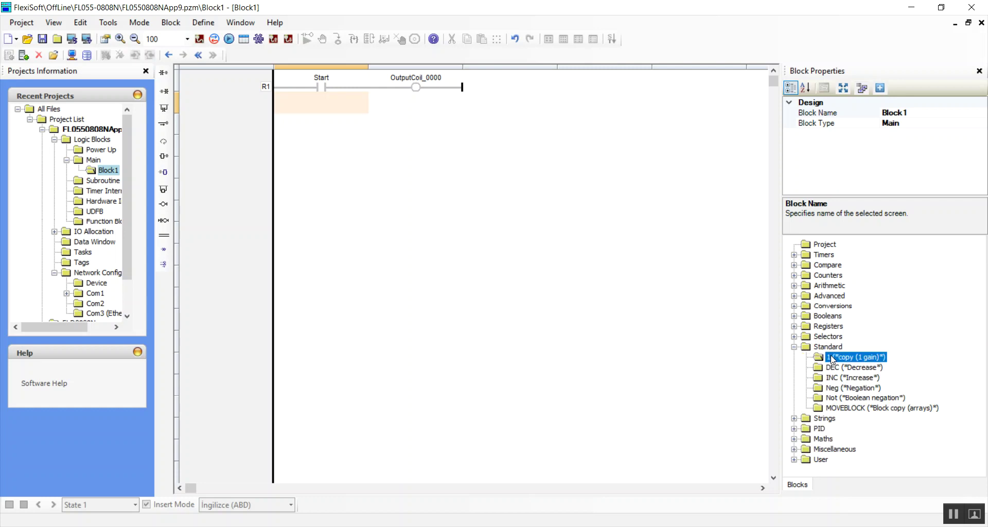
drag(843, 362, 310, 115)
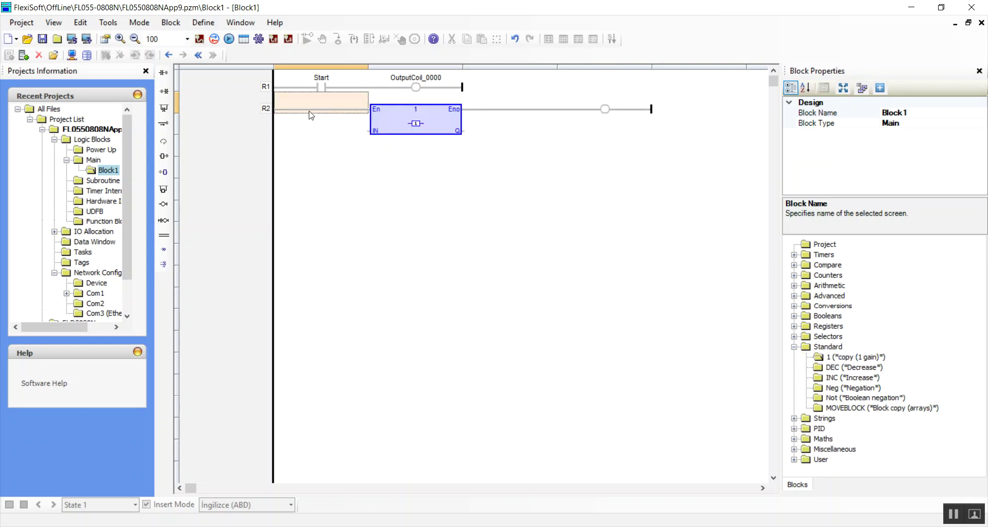
Assign Data1 to the copy block's IN input, declaring it as a global WORD variable
click(367, 136)
text(Data1)
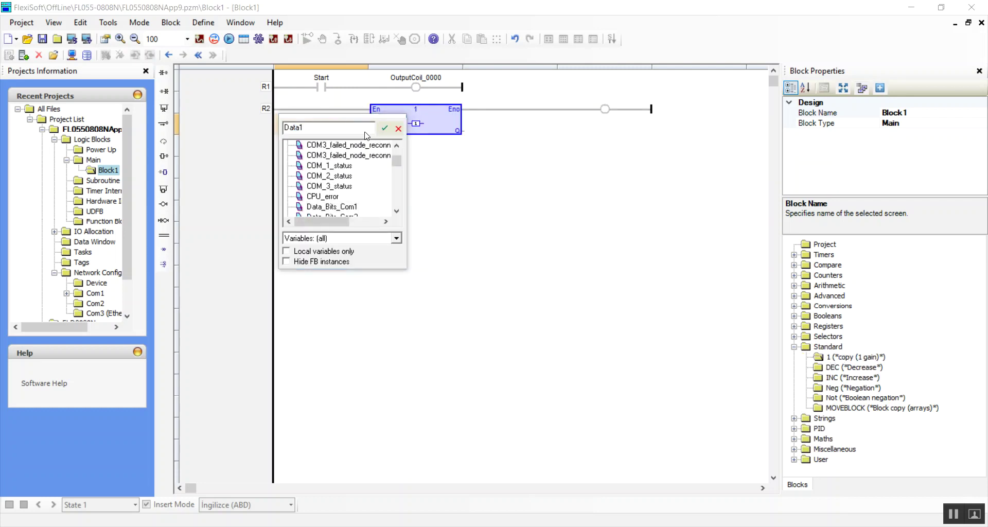
key(Return)
click(336, 206)
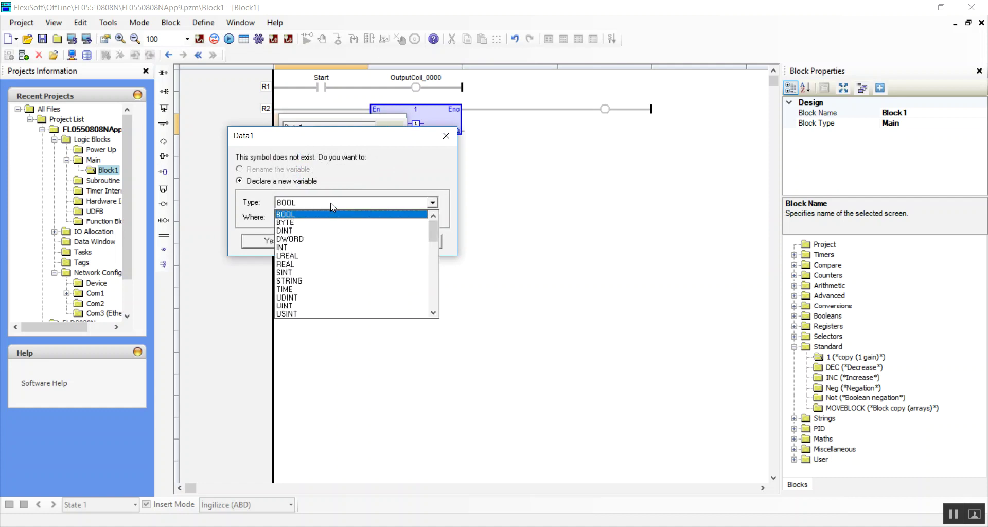
scroll(293, 309, down, 1)
click(293, 298)
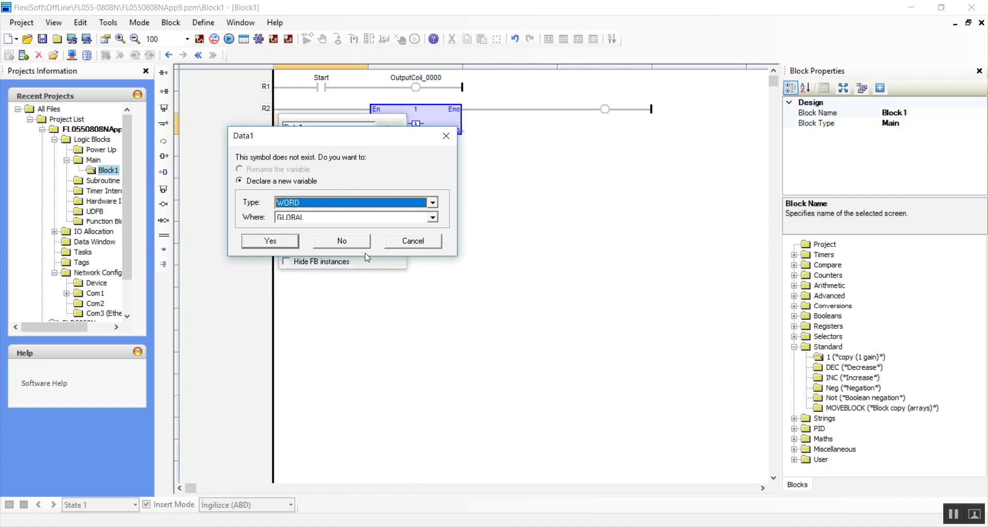
click(290, 243)
Assign Data2 to the copy block's Q output, declaring it as a global WORD variable
click(478, 131)
text(Data2)
key(Return)
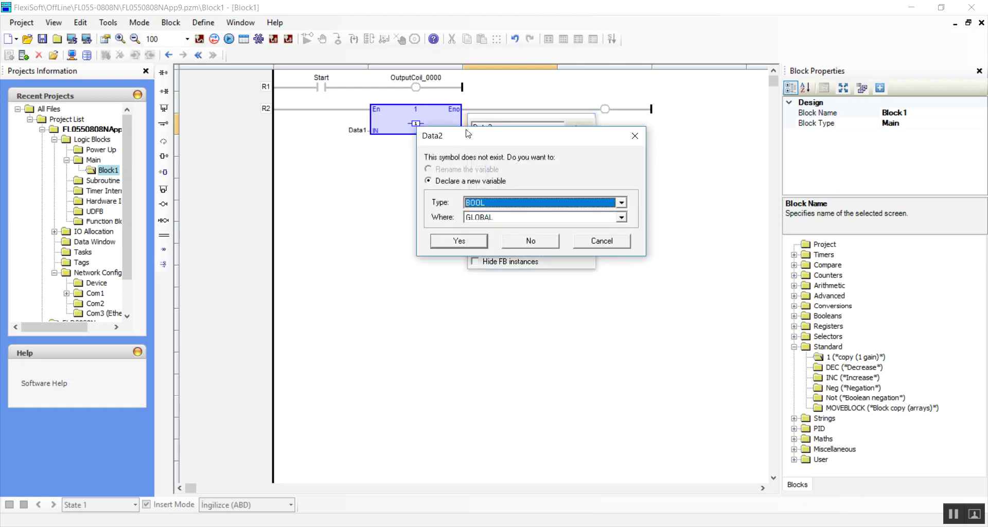
click(475, 241)
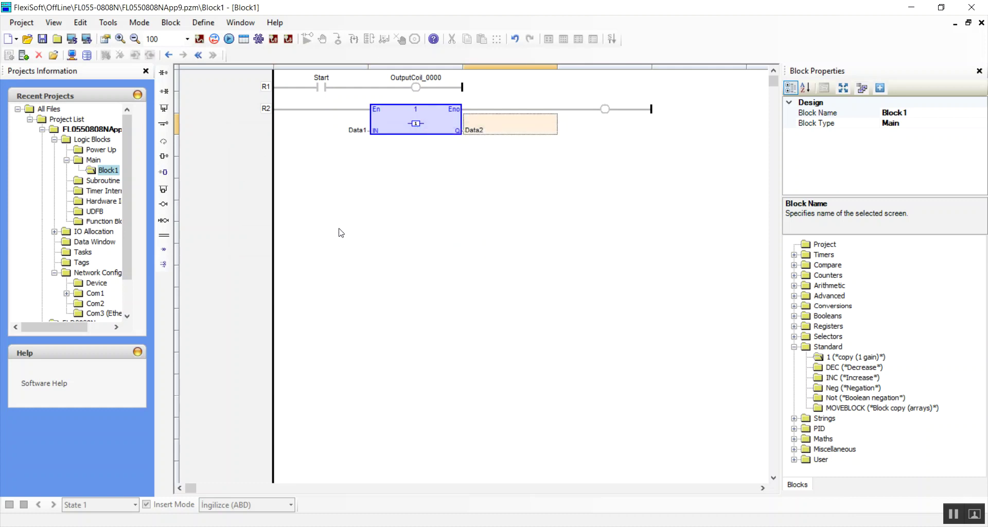
Show only the user-defined tags in the tag list and assign them sequential Com 1 addresses
click(81, 261)
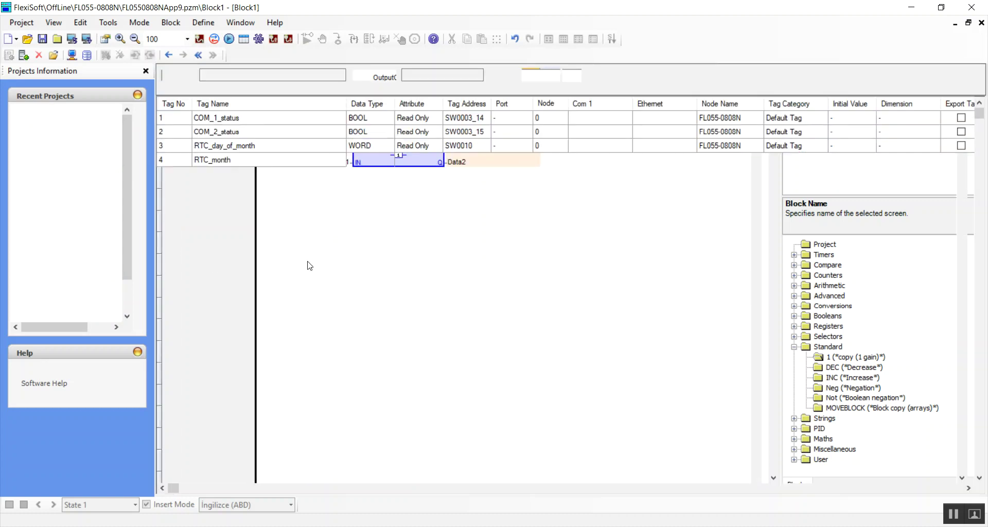
click(611, 39)
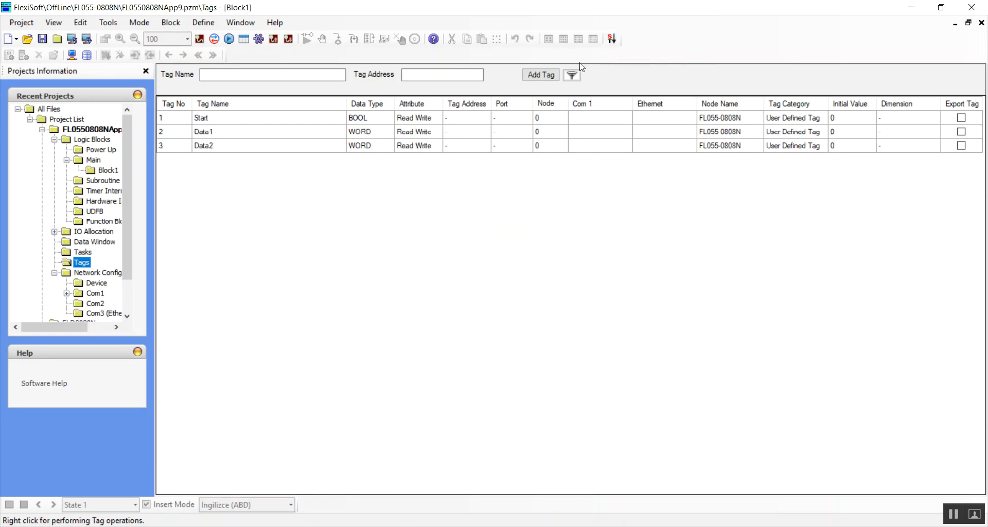
right_click(603, 102)
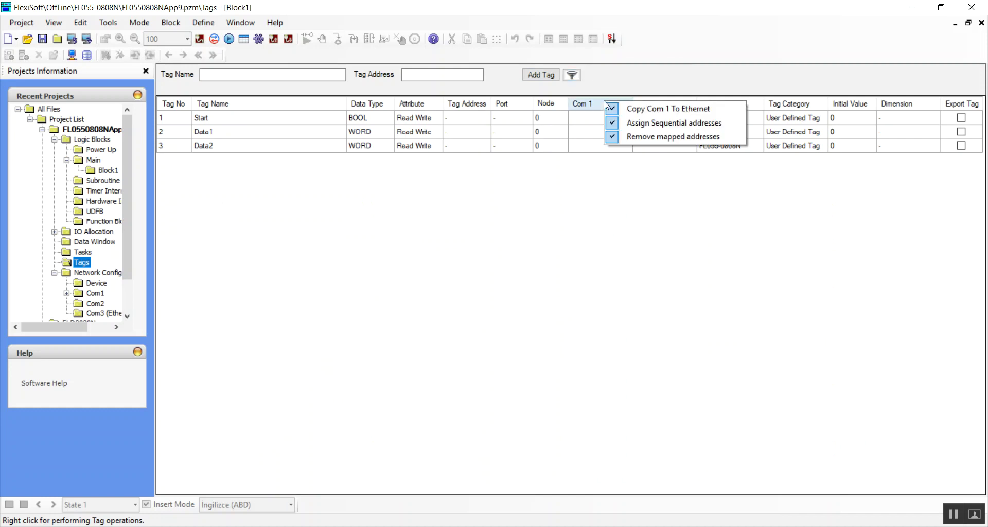
click(638, 125)
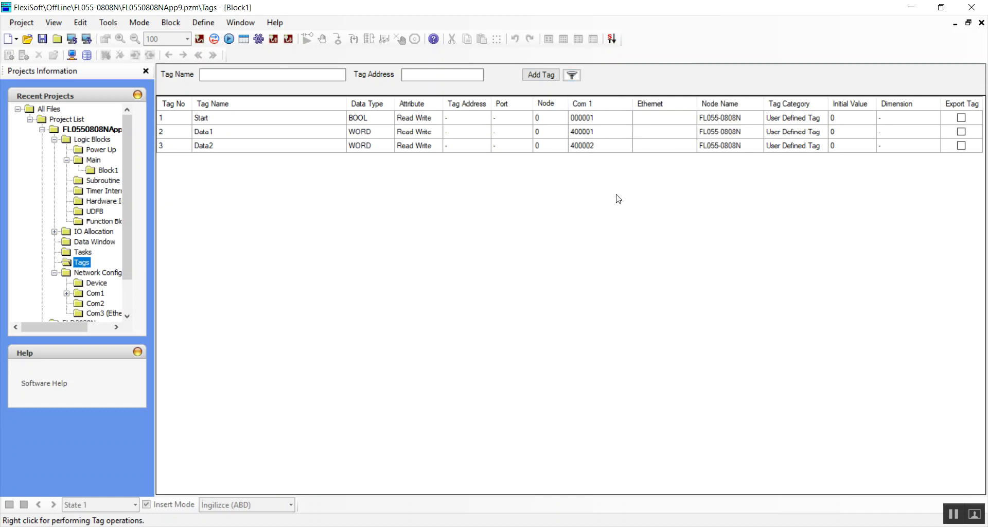
Save the project as PLC in the HMI-PLC RS-232 folder and locate its PLC spreadsheet file in File Explorer
click(43, 39)
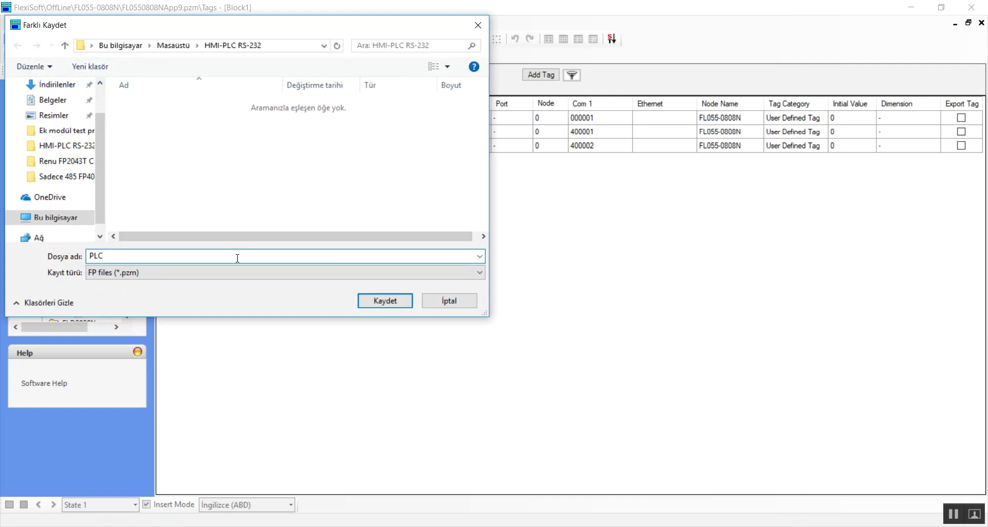
click(385, 301)
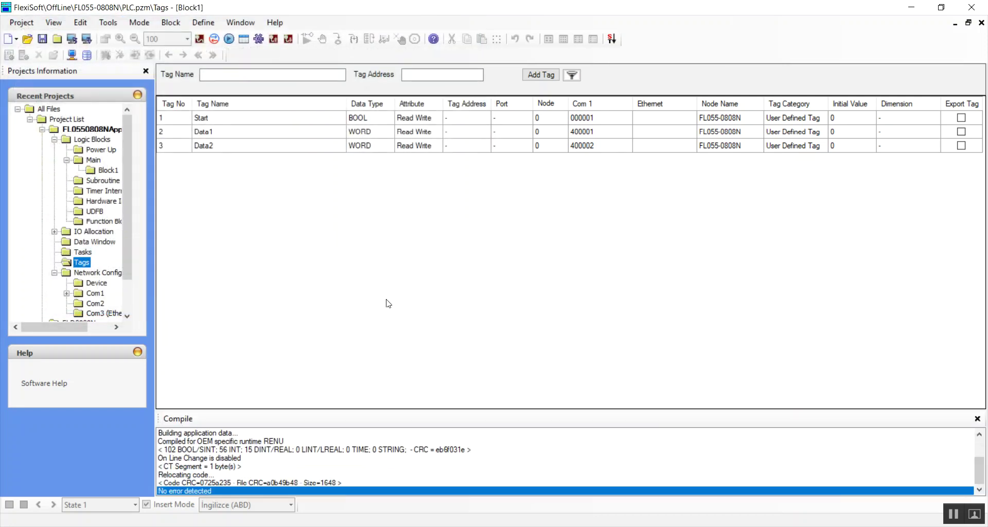
key(alt+Tab)
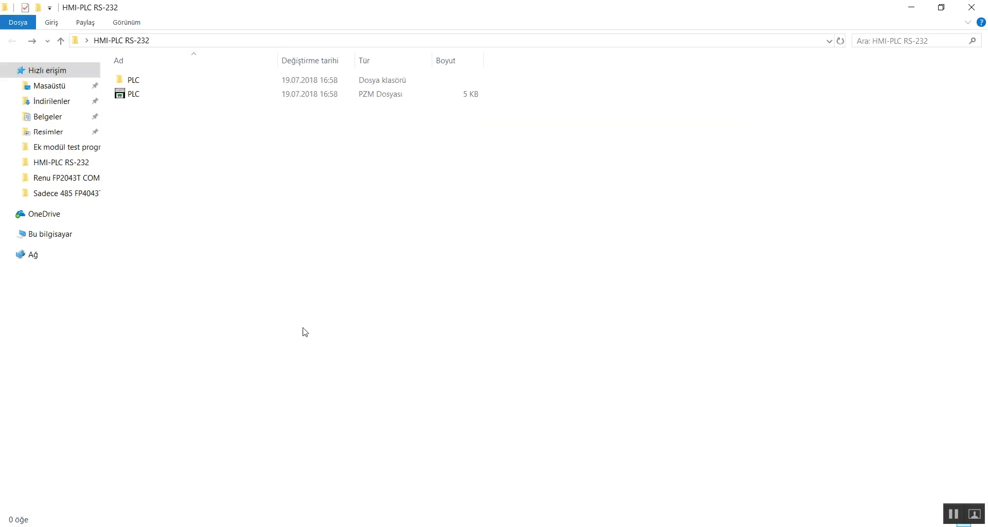
double_click(147, 83)
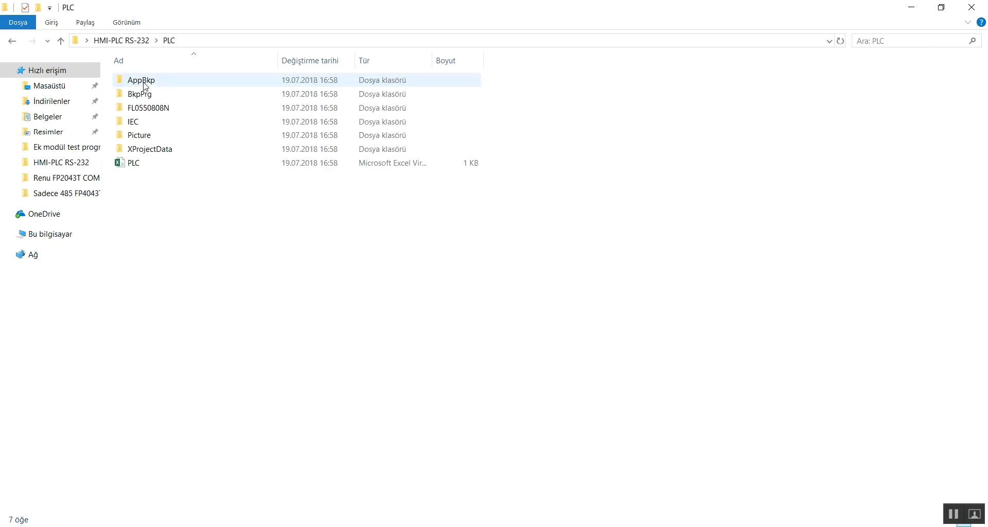
click(151, 169)
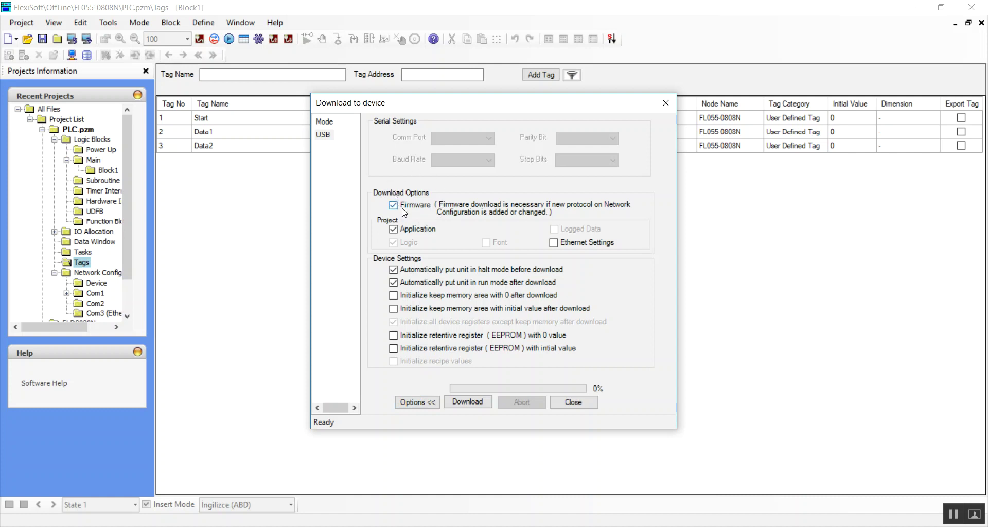
Download the firmware and application to the PLC over USB and close the download dialog
click(473, 400)
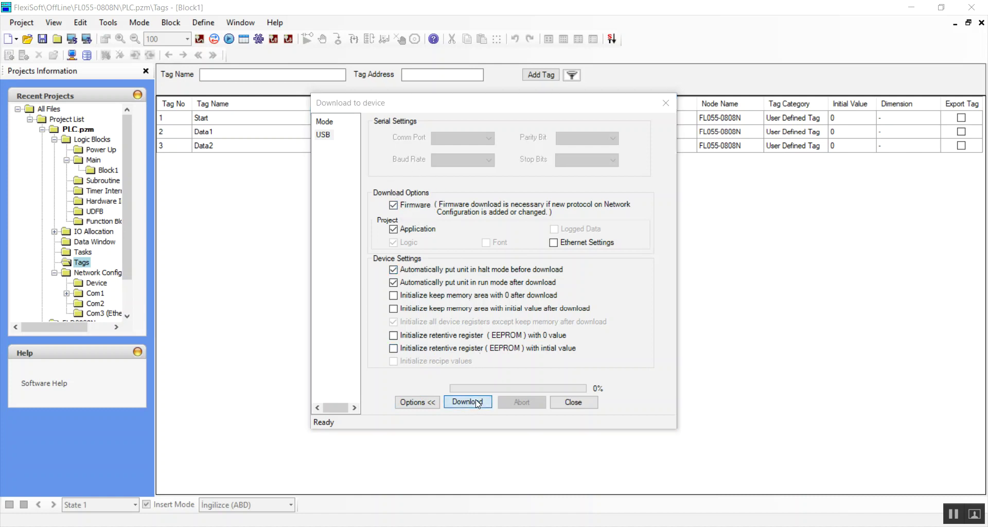
click(481, 291)
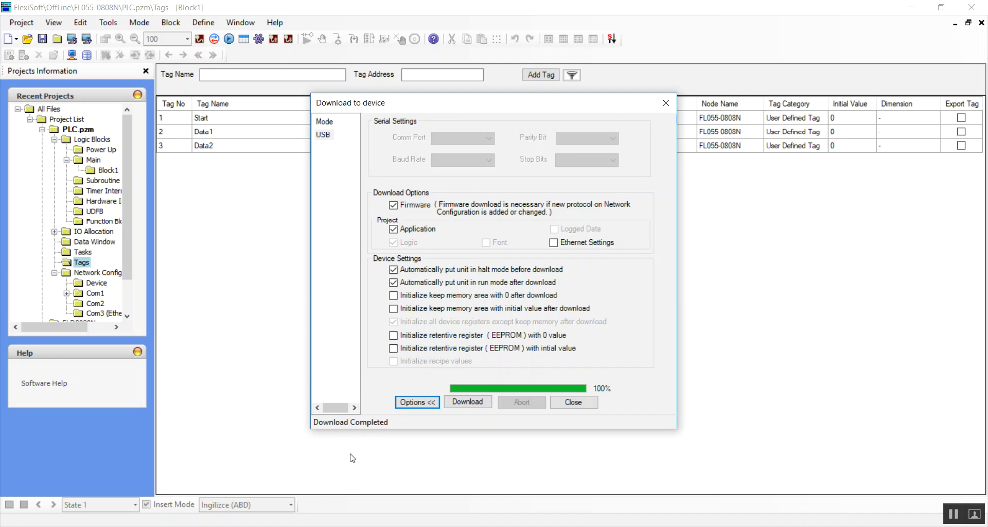
click(596, 403)
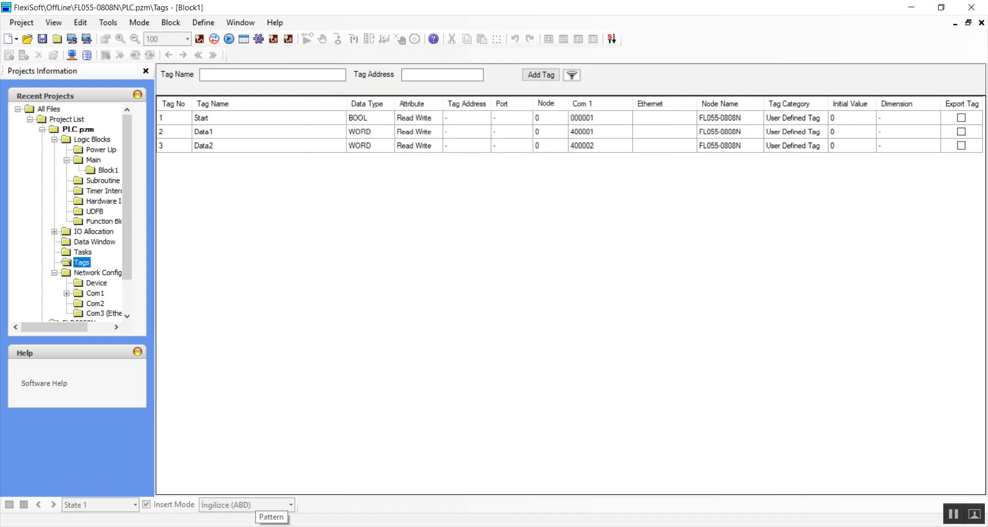
Open a second FlexiSoft window and create a new FlexiPanels project for product FP4070, model FP4070TN
right_click(272, 525)
click(253, 471)
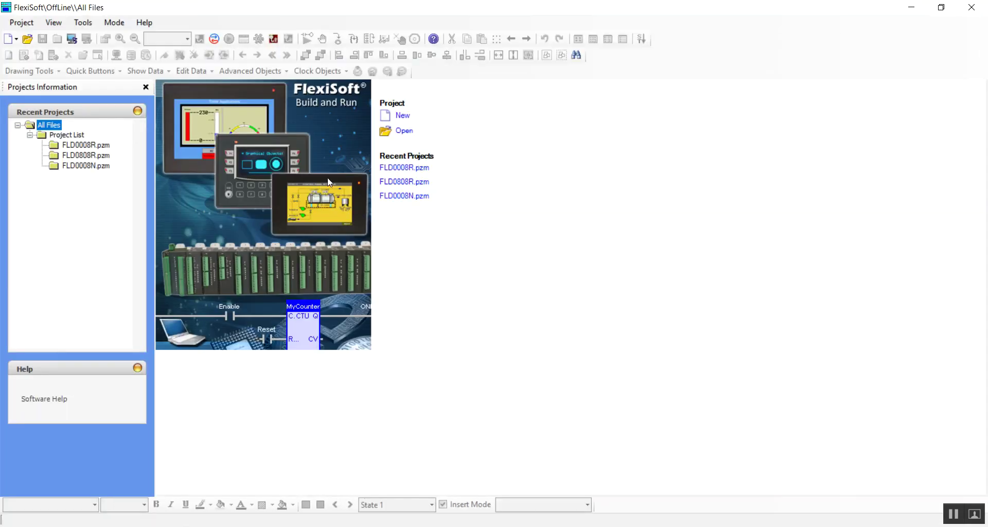
click(32, 28)
click(36, 38)
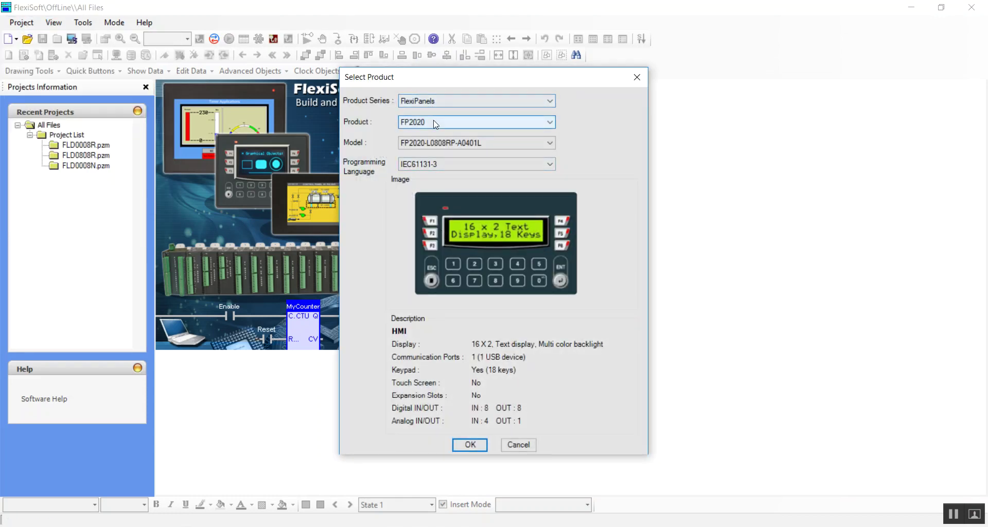
click(441, 121)
scroll(446, 167, down, 1)
scroll(447, 169, down, 3)
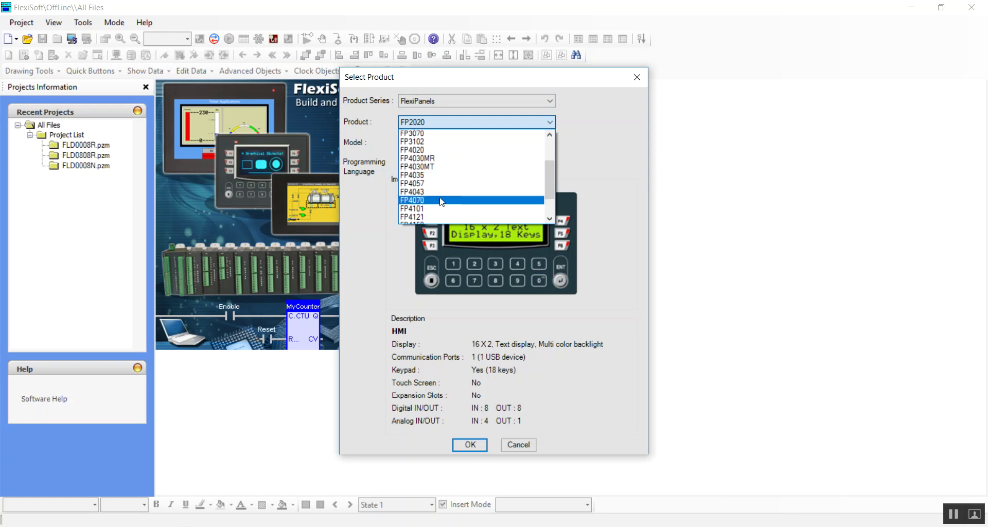
click(441, 199)
click(442, 143)
click(440, 159)
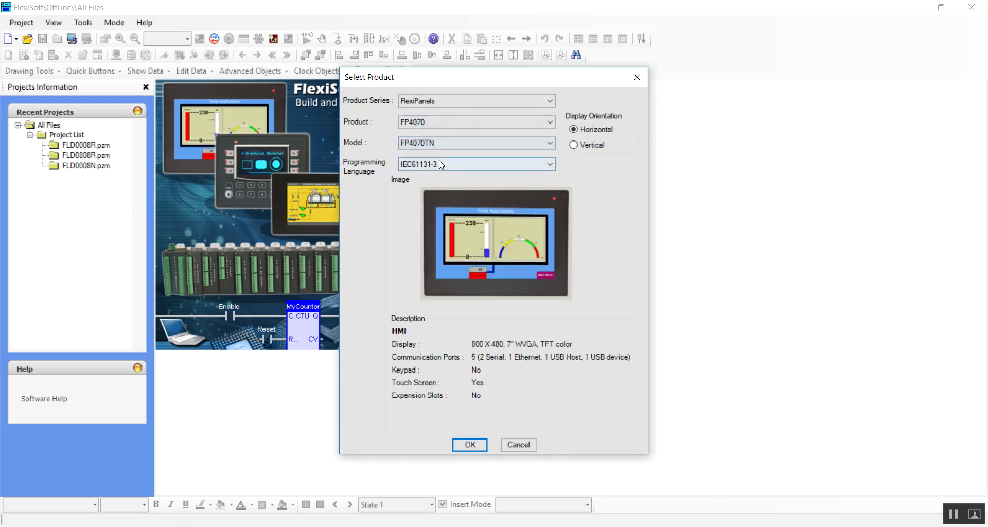
click(478, 448)
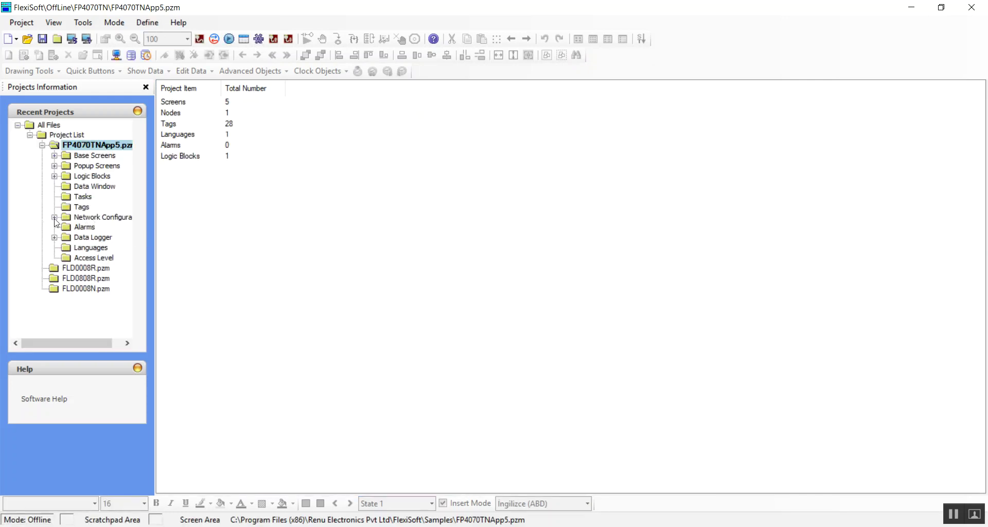
Start a new FlexiLogics Master Driver node on Com1 and load the Com1 tag CSV file from the PLC folder
double_click(91, 219)
click(91, 238)
right_click(91, 237)
click(149, 242)
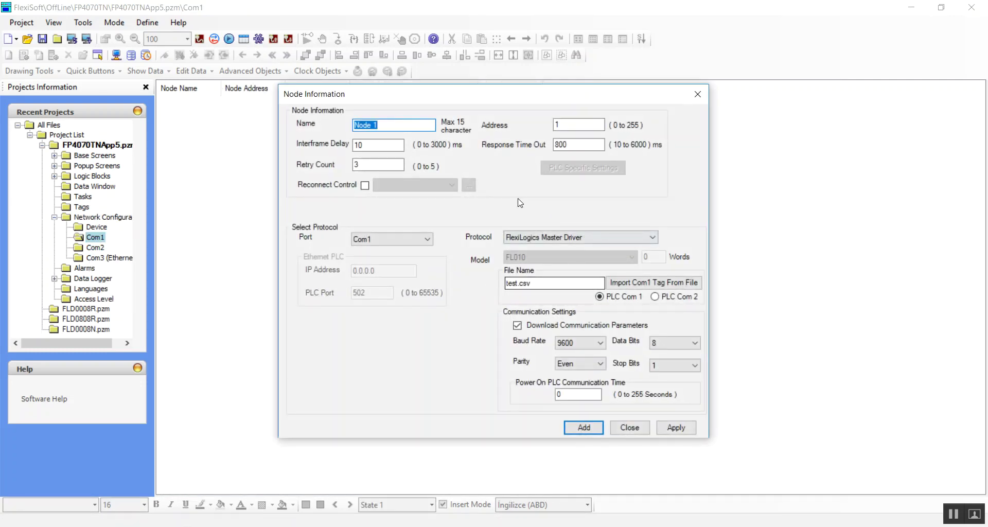
click(640, 287)
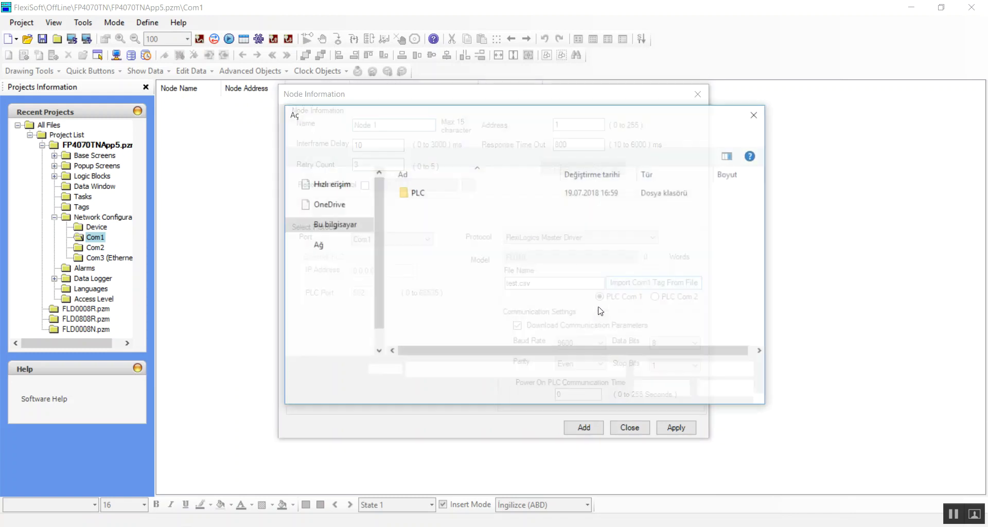
click(422, 195)
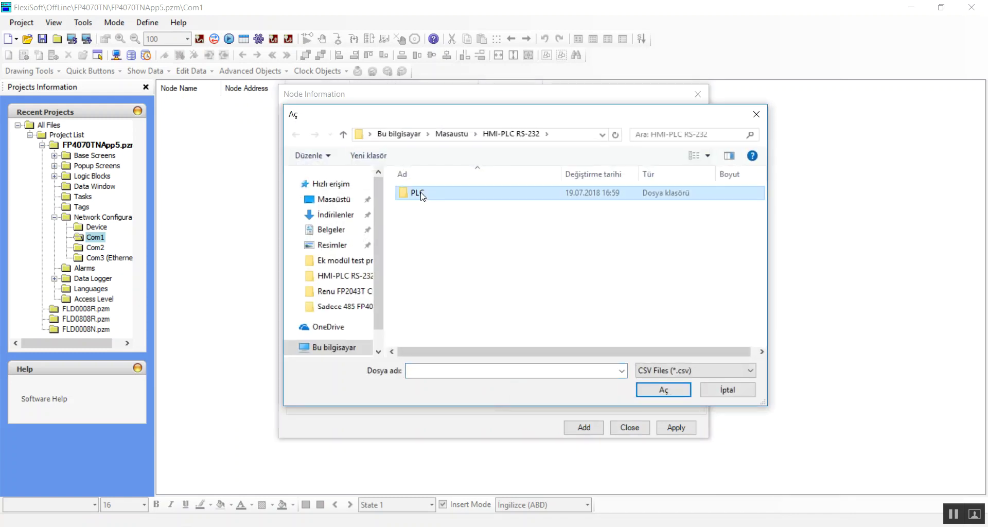
double_click(422, 195)
click(417, 273)
click(650, 390)
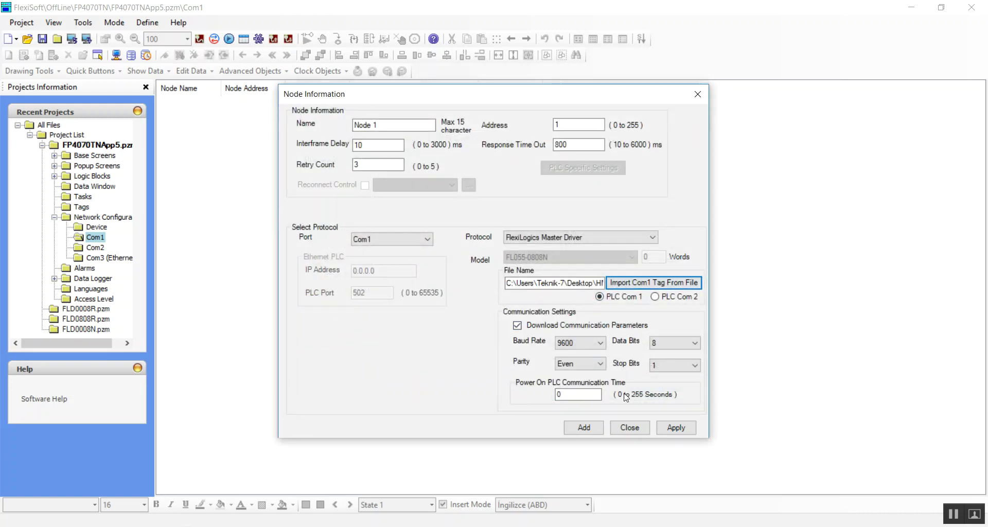
Add Node 1 and import the Data1_Com1_1, Data2_Com1_1 and Start_Com1_1 tags, closing the log report and node settings
click(599, 429)
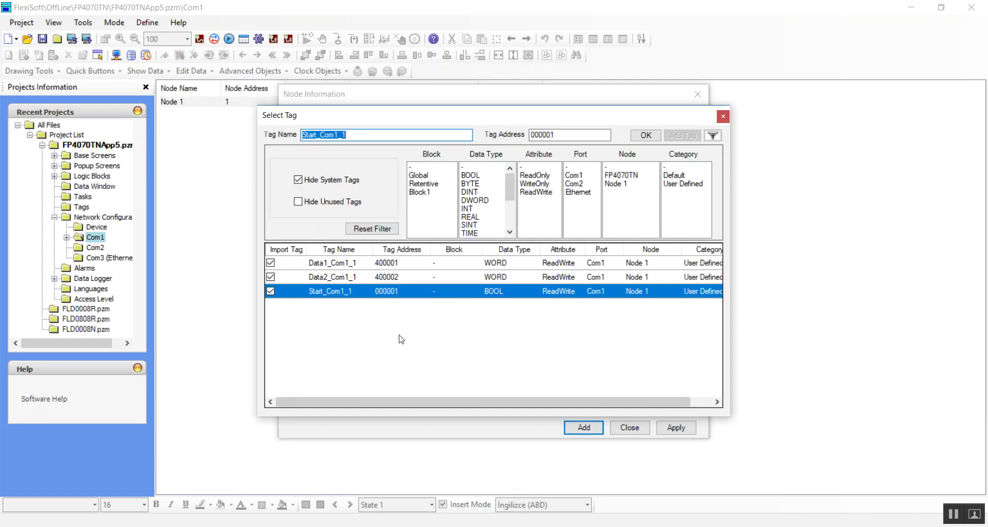
click(645, 136)
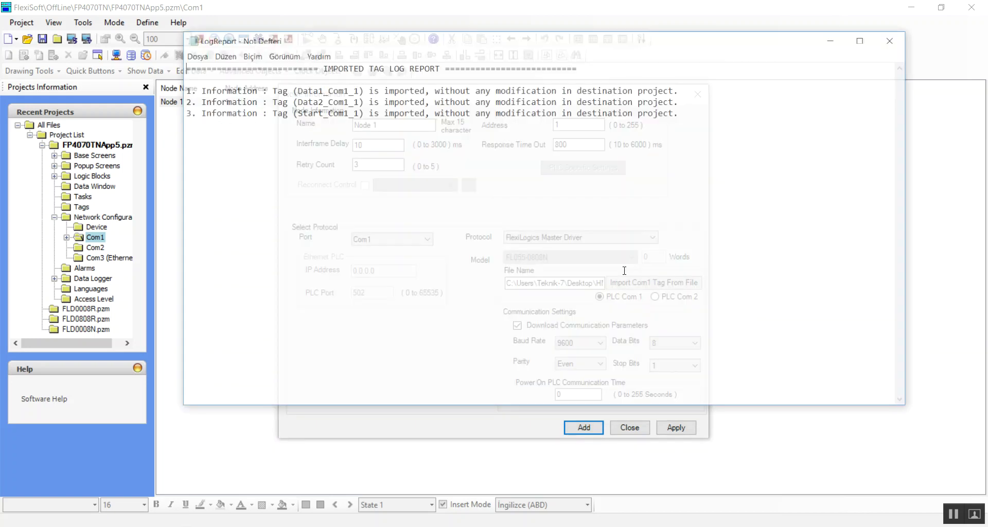
click(904, 45)
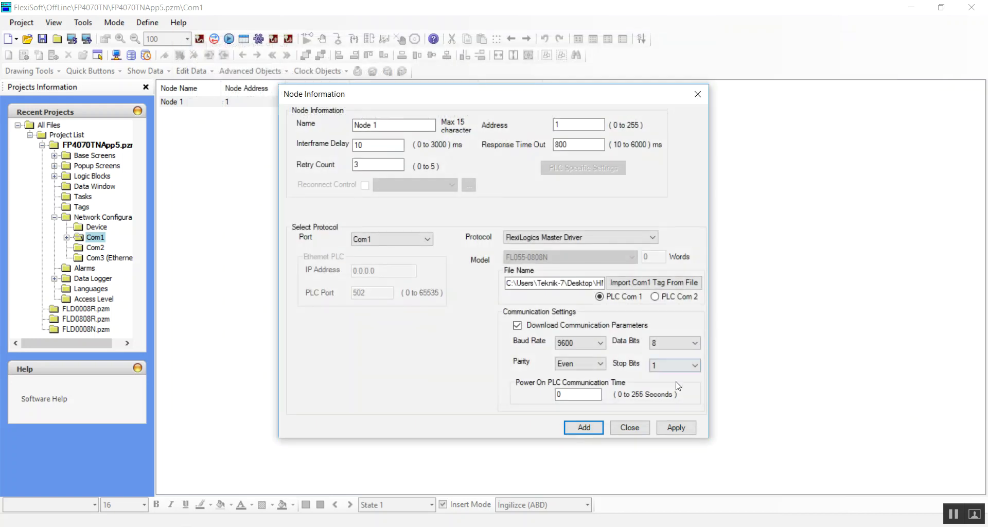
click(630, 427)
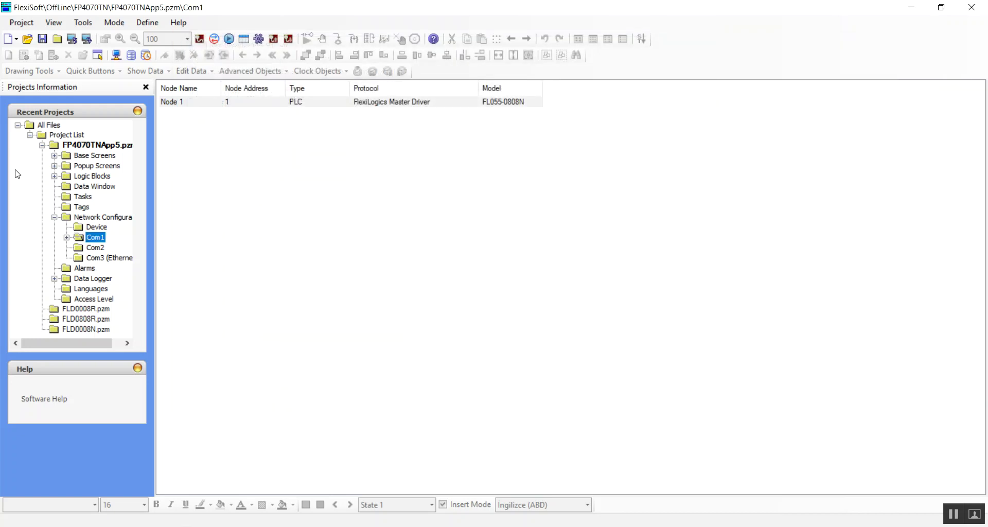
Open base screen Screen1 and draw a toggle bit button about 364 by 120 pixels near its upper edge
click(54, 156)
click(67, 165)
double_click(96, 165)
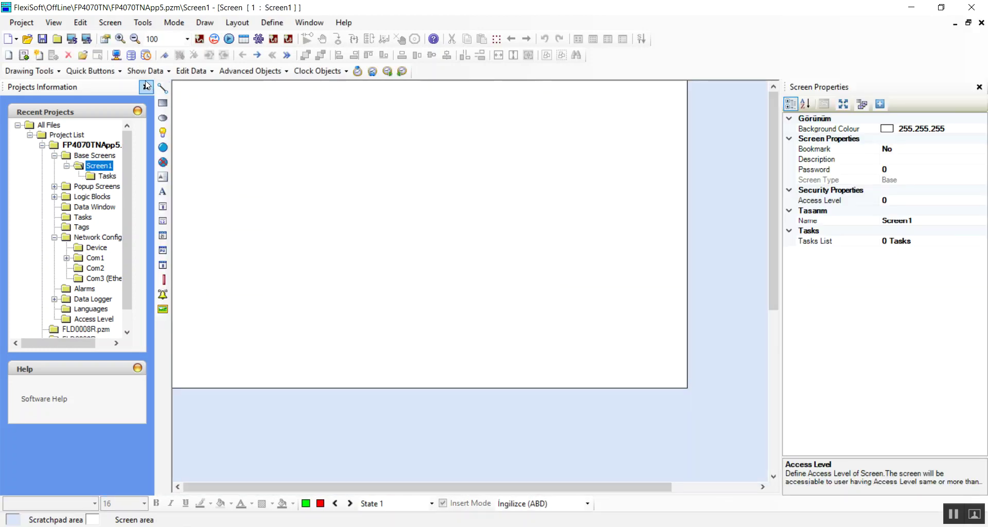
click(91, 71)
click(114, 168)
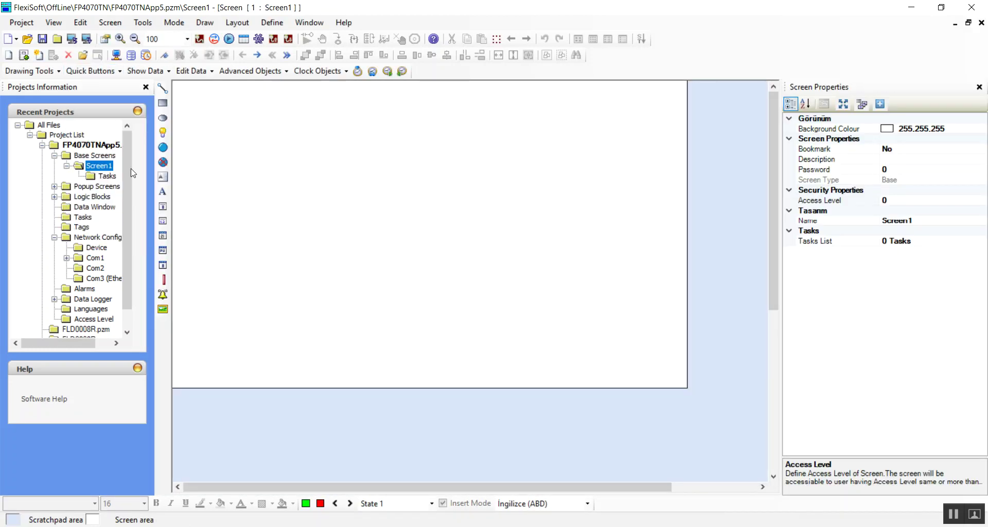
drag(264, 111, 422, 180)
drag(493, 202, 500, 189)
Assign the Start_Com1_1 tag to the toggle button and deselect it
click(964, 313)
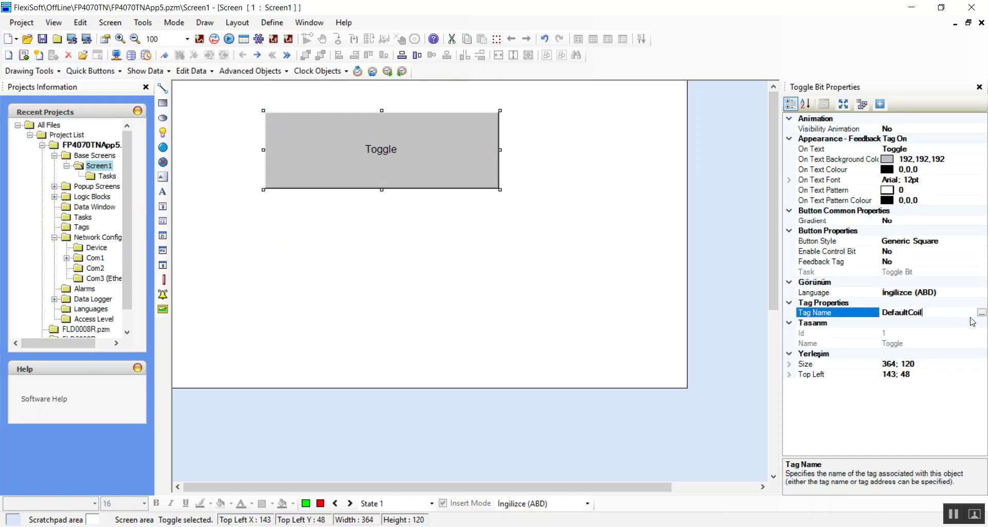
click(982, 314)
click(319, 278)
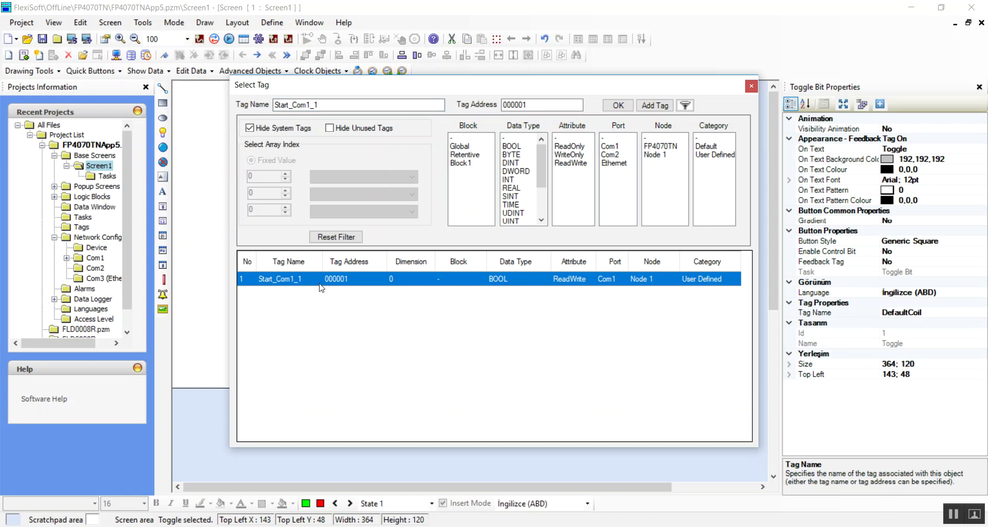
double_click(318, 283)
click(229, 119)
Place a register data entry object below the toggle button and link it to the Data1_Com1_1 tag
click(193, 71)
click(208, 99)
click(296, 238)
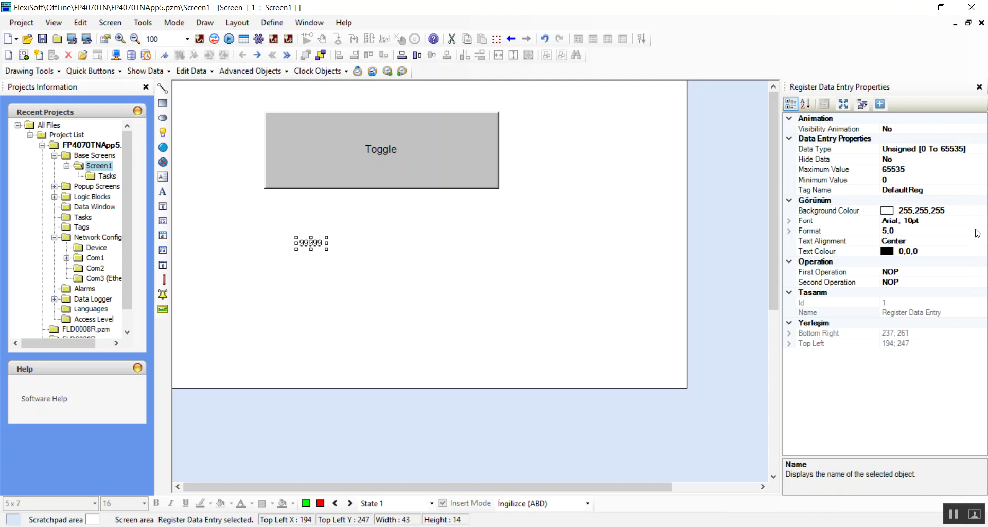
click(967, 191)
click(981, 190)
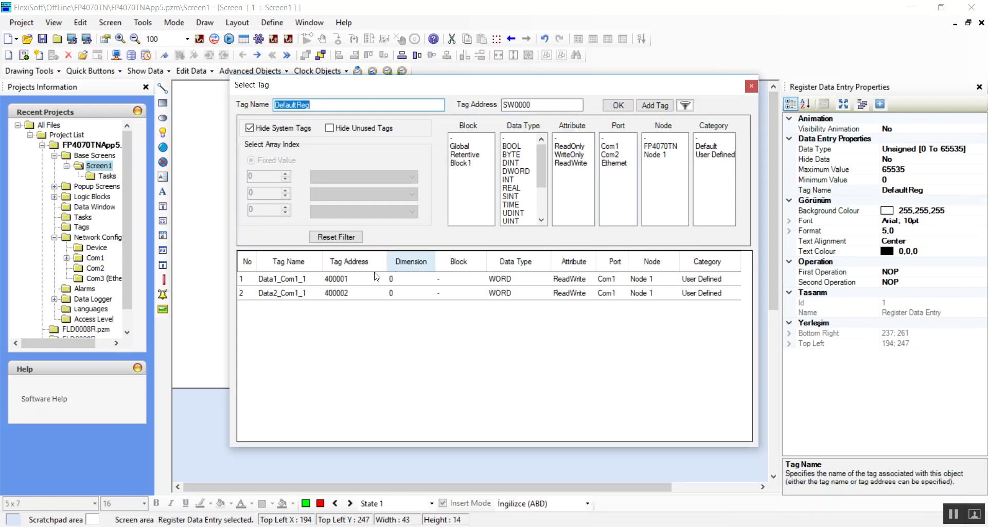
double_click(296, 280)
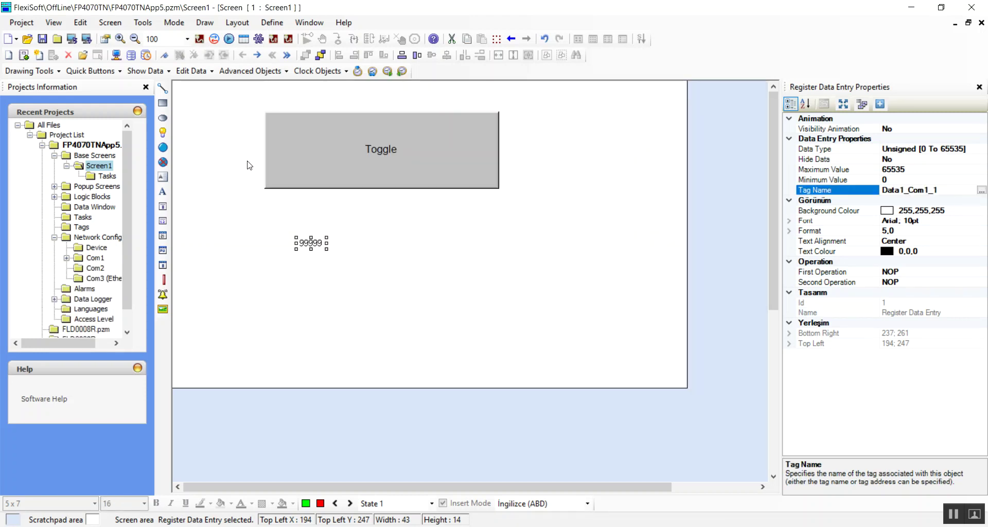
Place a register value display beside the data entry object and link it to the Data2_Com1_1 tag
click(143, 72)
click(155, 85)
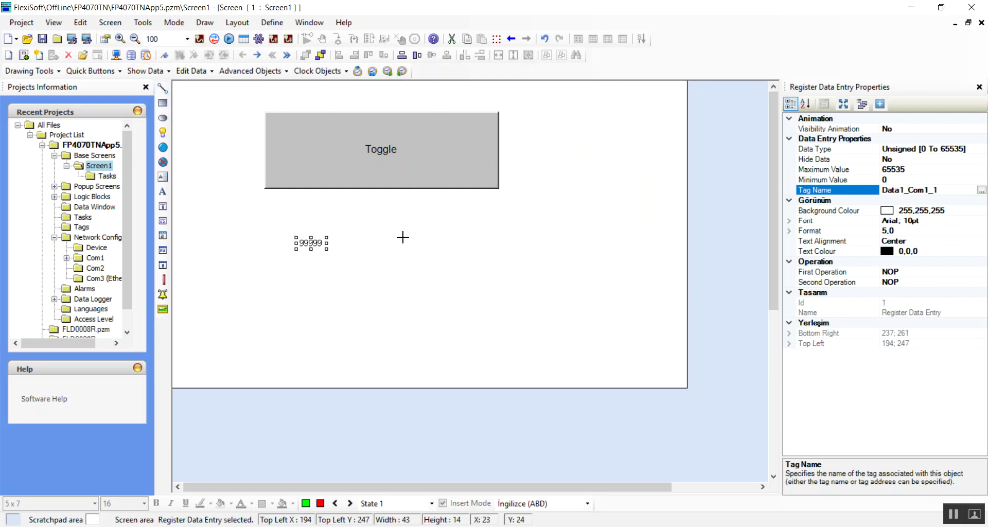
click(406, 239)
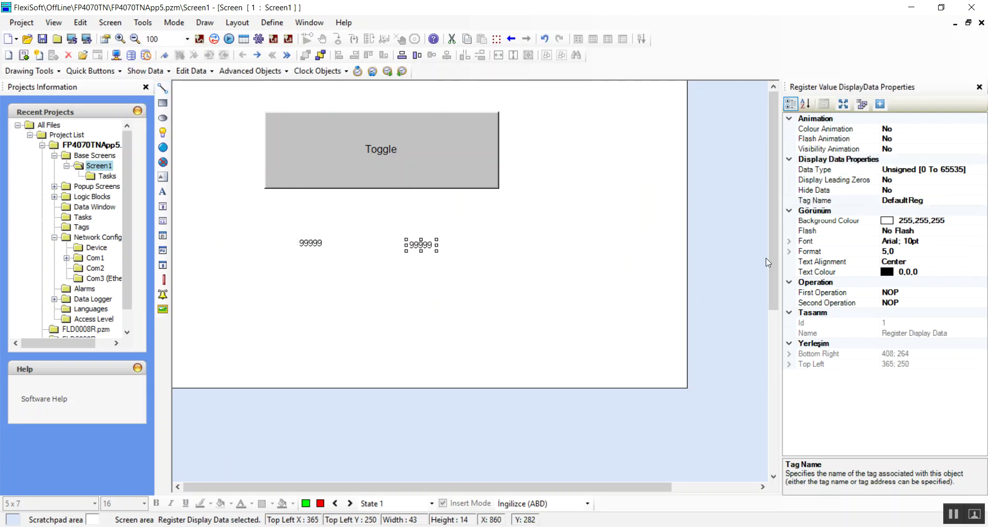
click(977, 201)
click(983, 200)
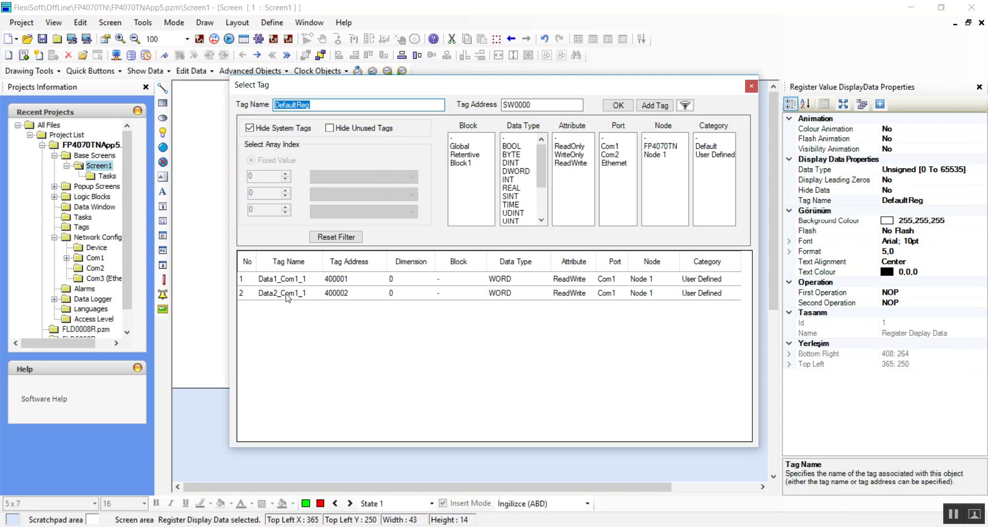
double_click(288, 294)
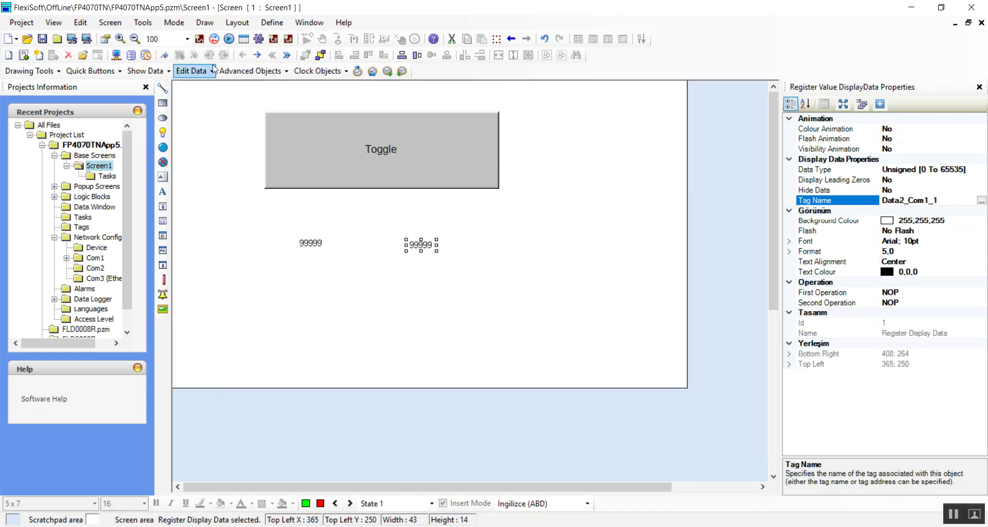
Accept USB as the PC communication mode and save the project as HMI in the HMI-PLC RS-232 folder
click(214, 39)
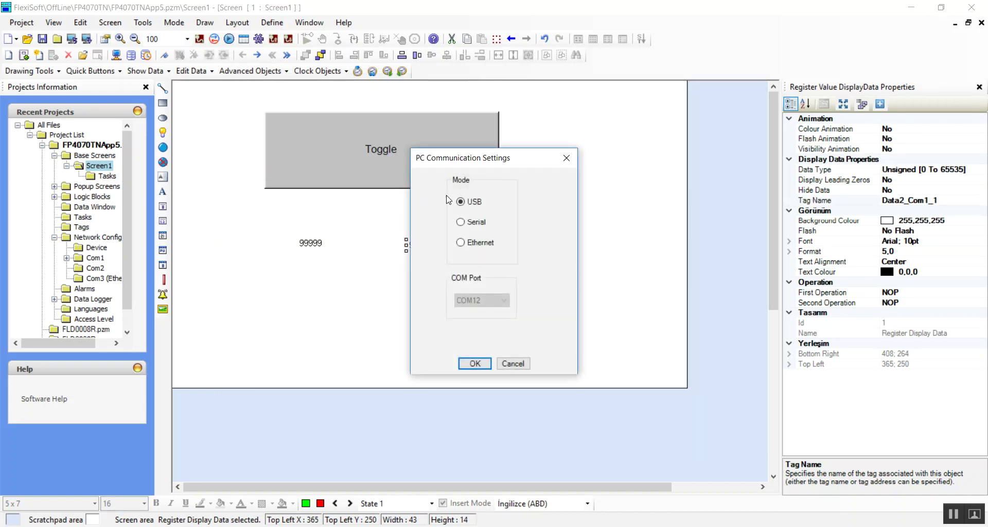
click(475, 359)
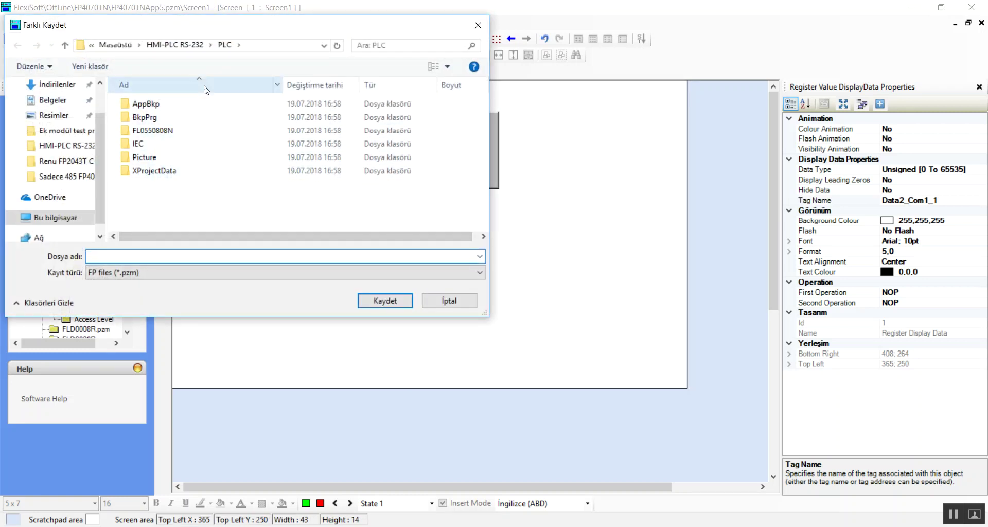
click(175, 45)
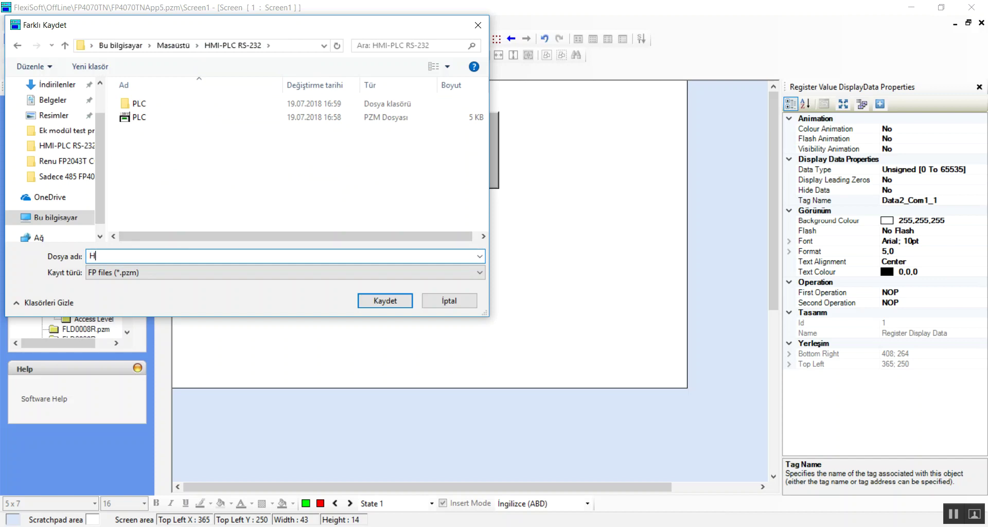
click(393, 304)
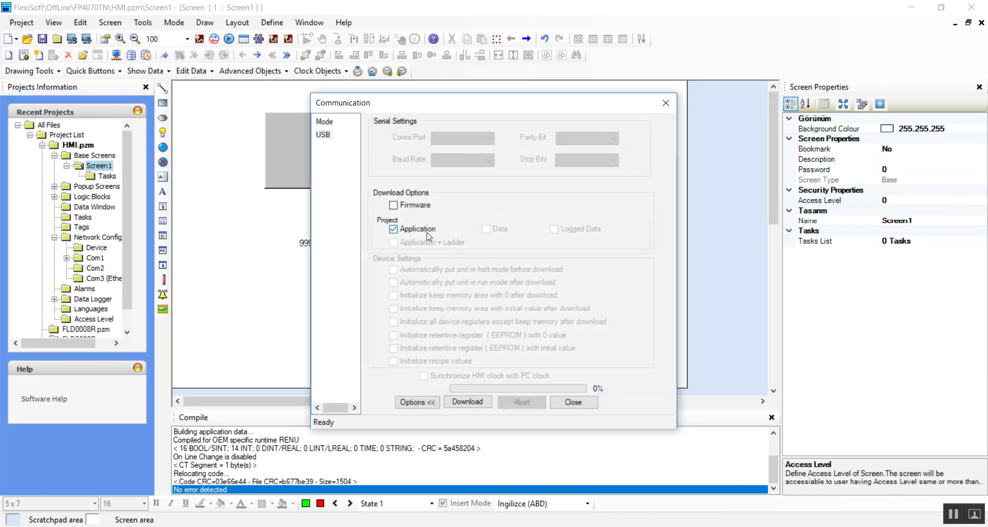
Download only the application to the HMI over USB
click(483, 406)
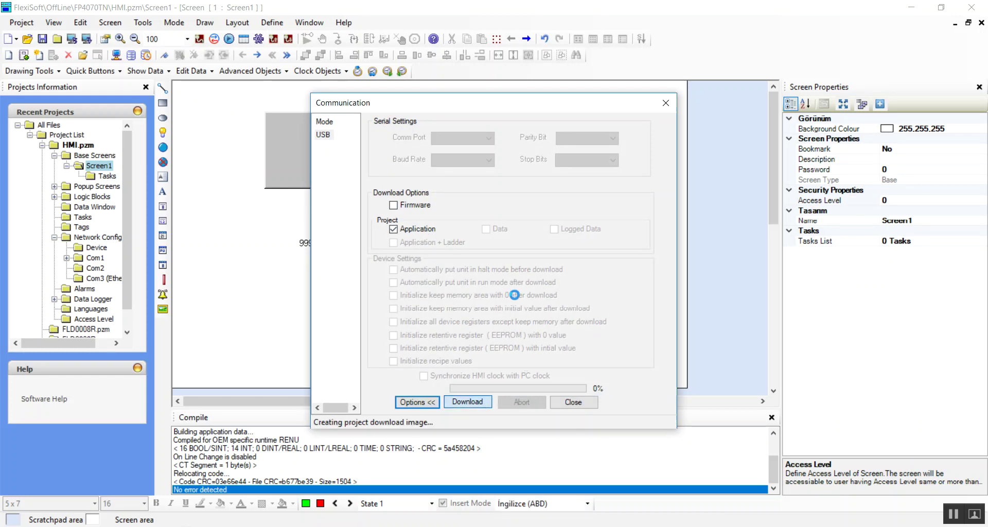